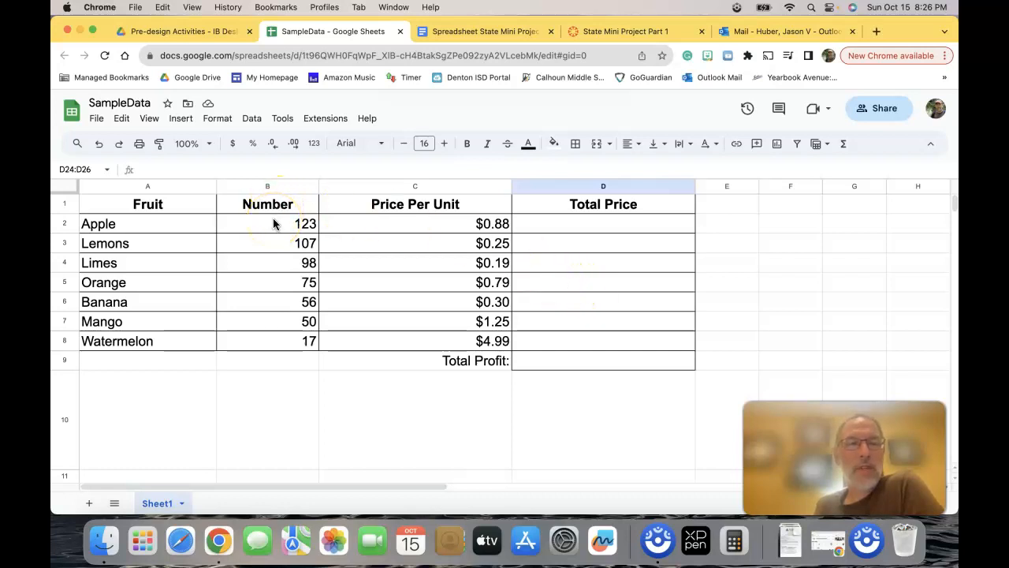
# Calculate Apple's total price in D2 with =B2*C2 and accept the suggested autofill for the cells below.
pyautogui.click(59, 223)
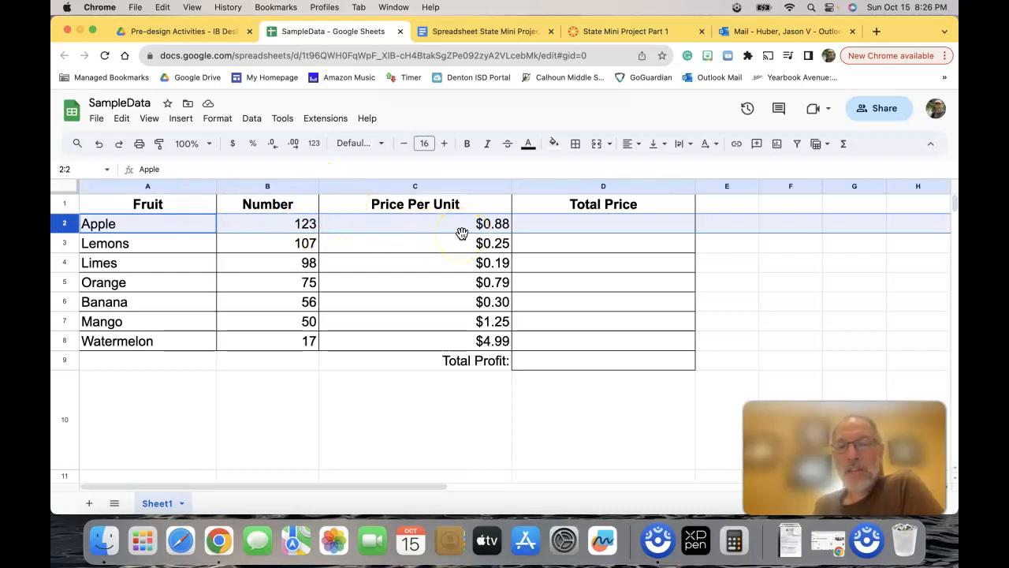
pyautogui.click(563, 226)
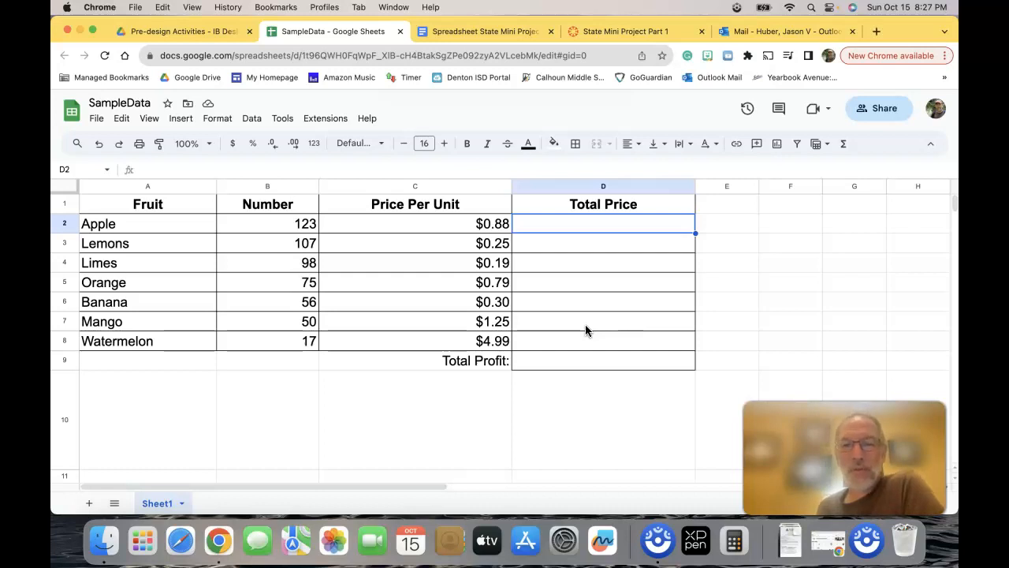
pyautogui.write('=')
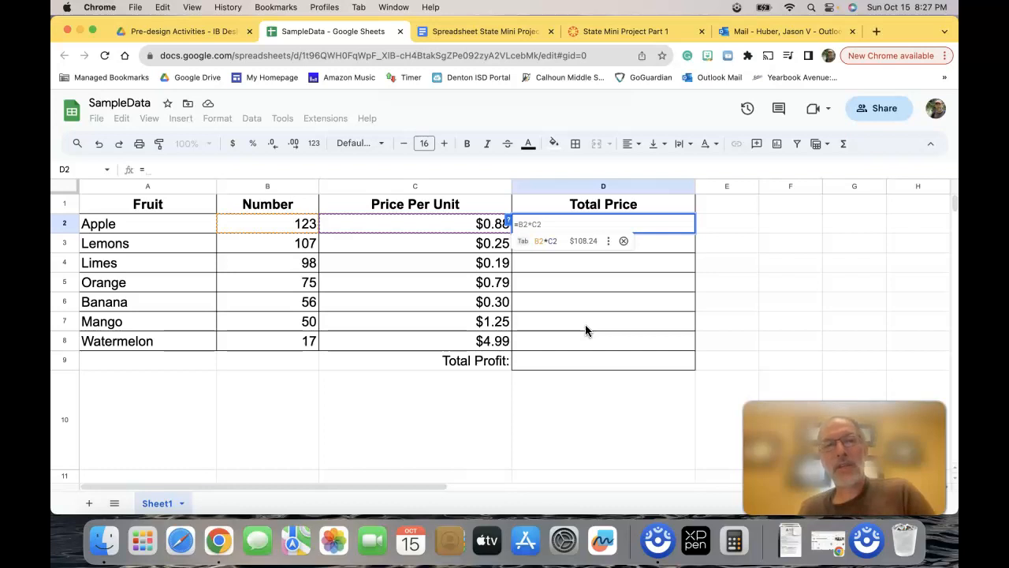
pyautogui.write('b2*')
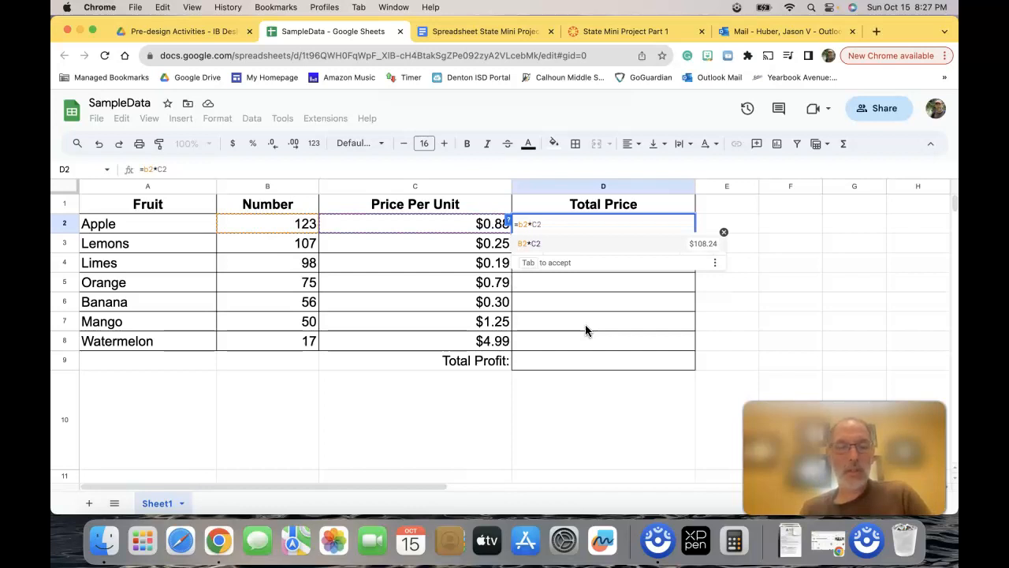
pyautogui.write('C2')
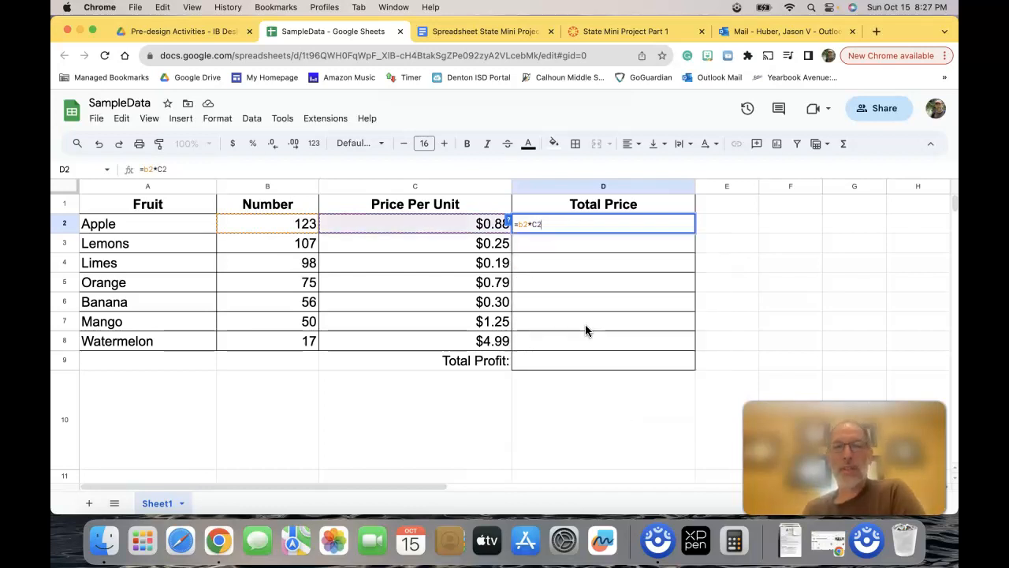
pyautogui.press('Return')
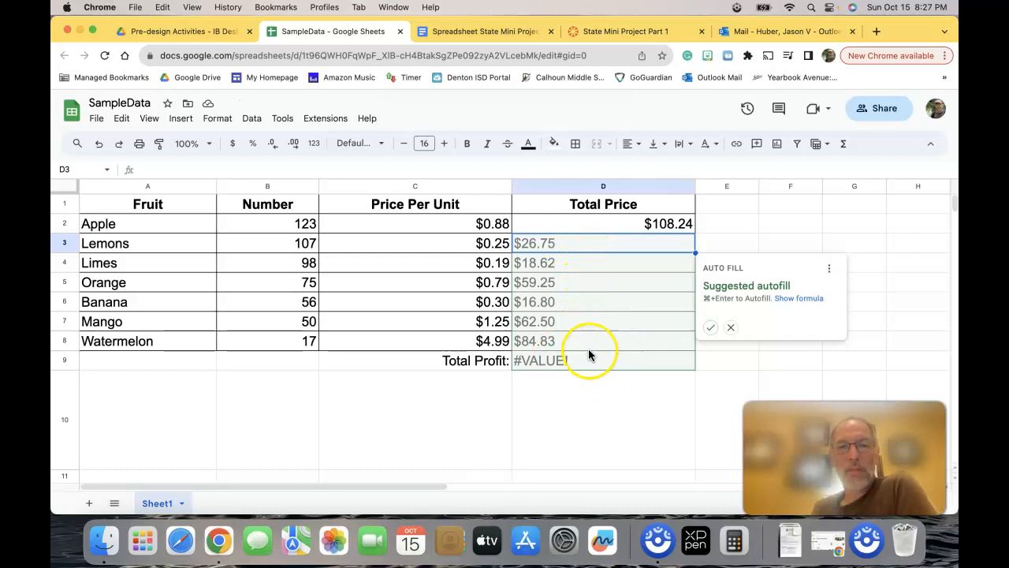
pyautogui.click(711, 328)
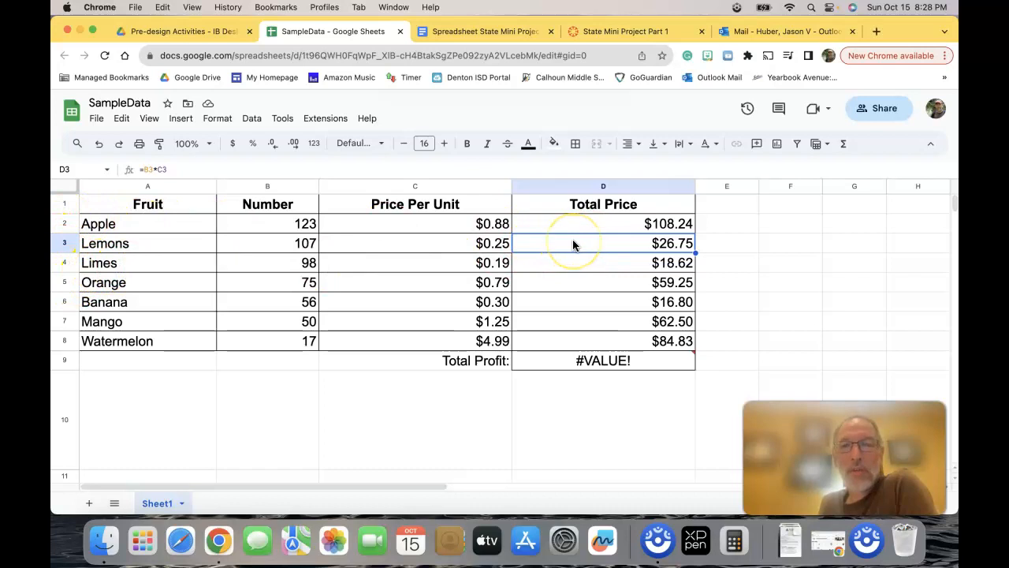
# Replace the Total Profit formula in D9 with a SUM of the total prices in D2:D8.
pyautogui.click(597, 365)
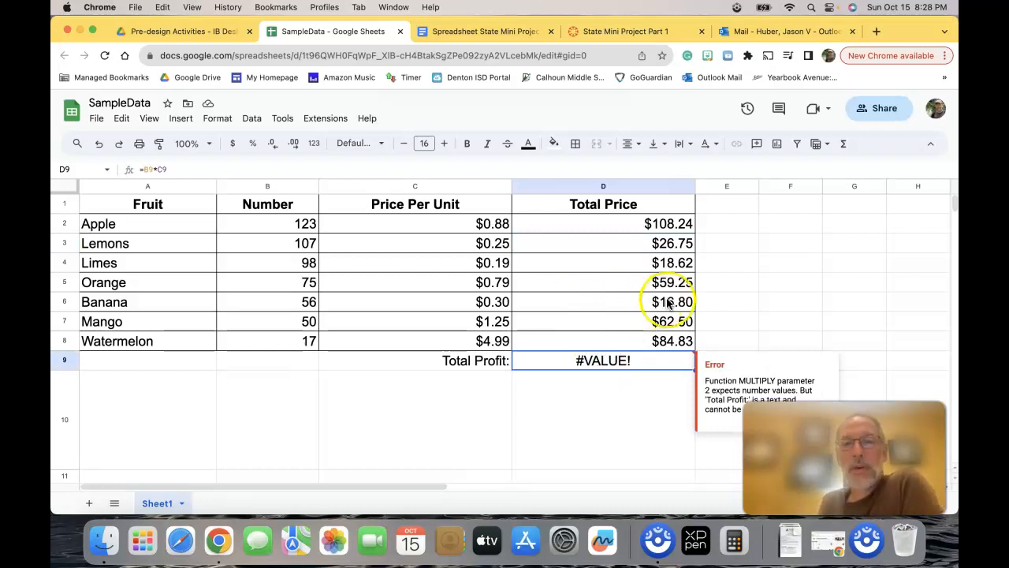
pyautogui.write('=')
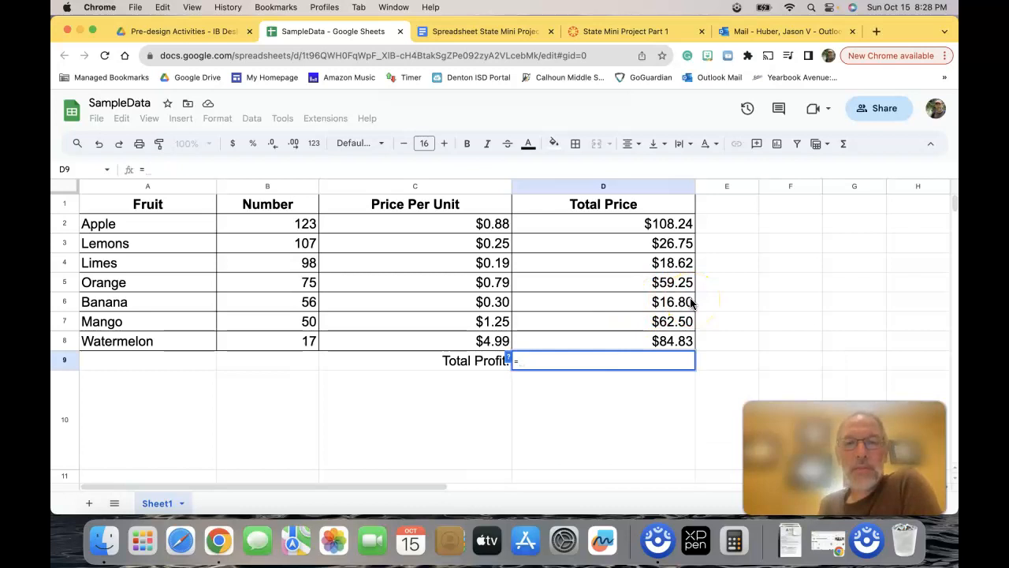
pyautogui.press('BackSpace')
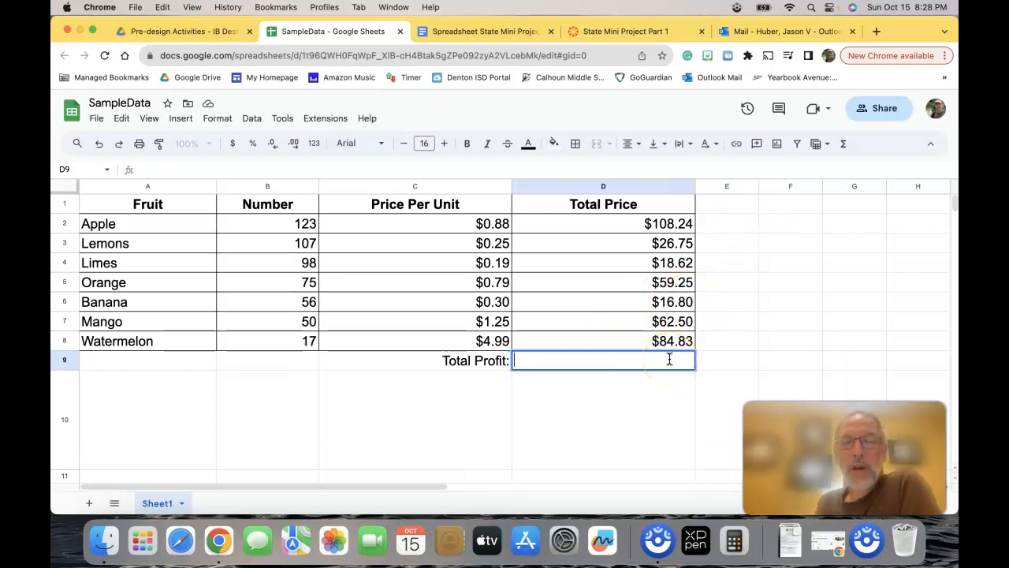
pyautogui.click(843, 145)
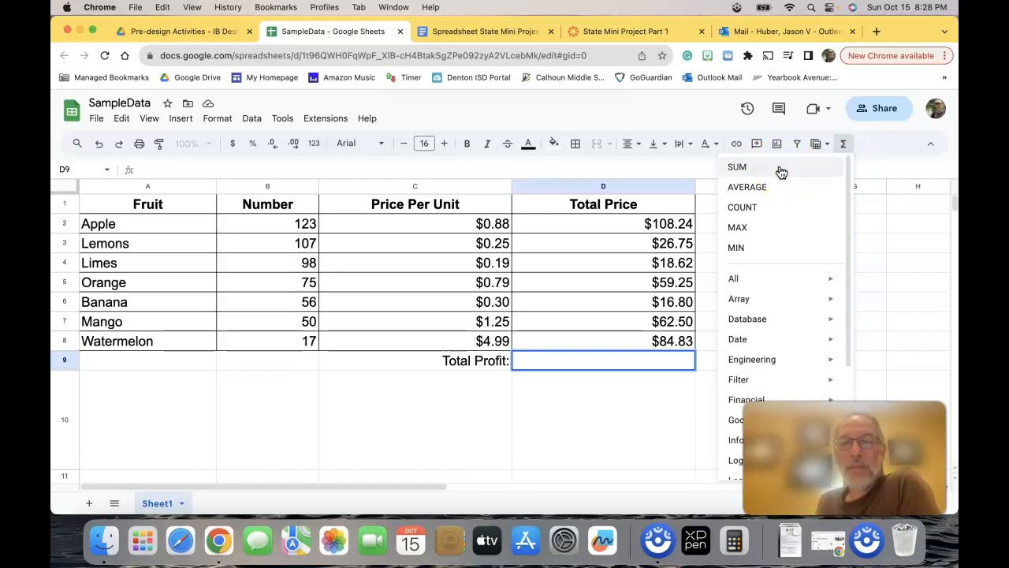
pyautogui.click(781, 171)
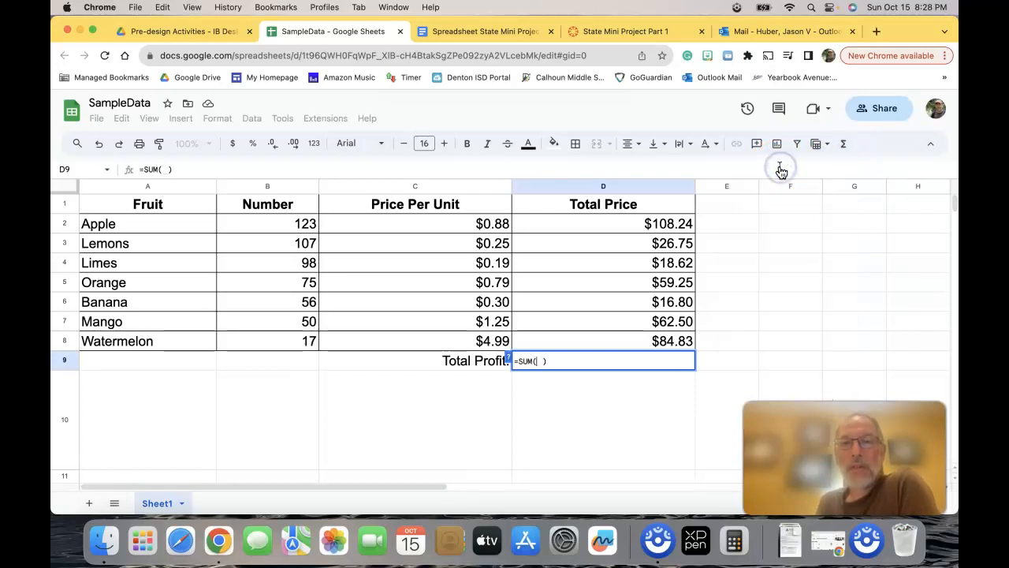
pyautogui.click(664, 225)
pyautogui.moveTo(665, 225); pyautogui.dragTo(674, 343)
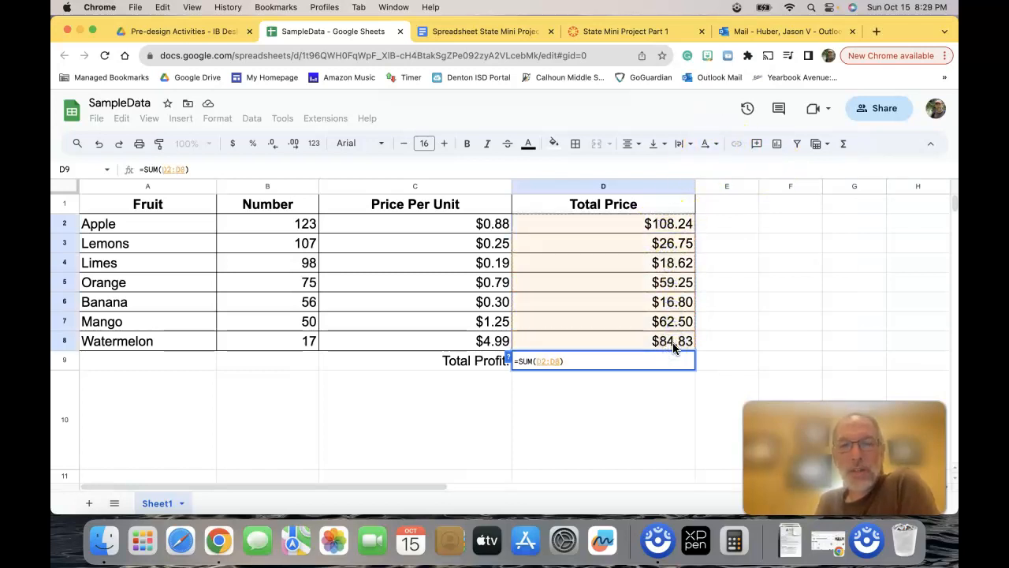
pyautogui.press('Return')
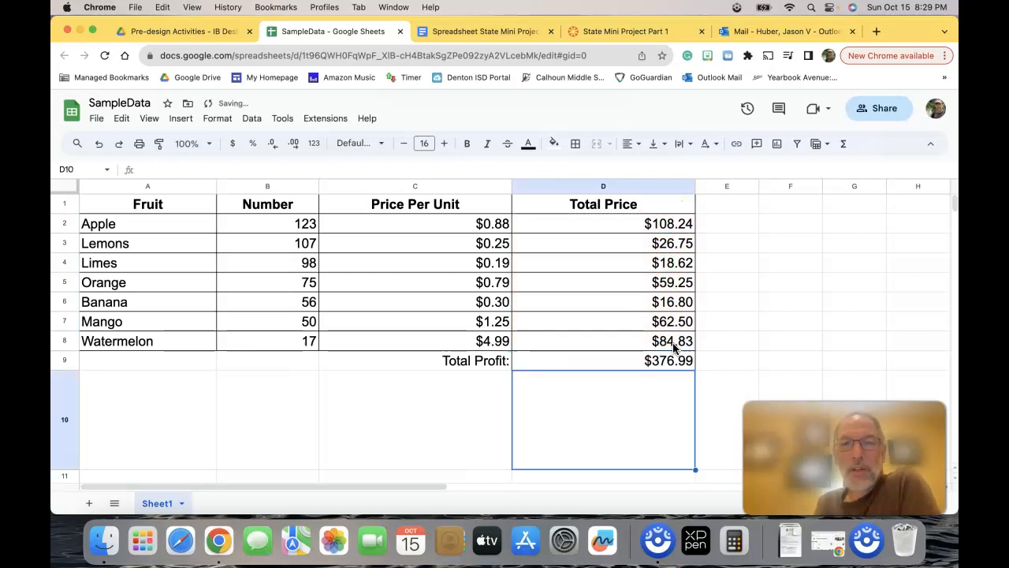
pyautogui.click(605, 365)
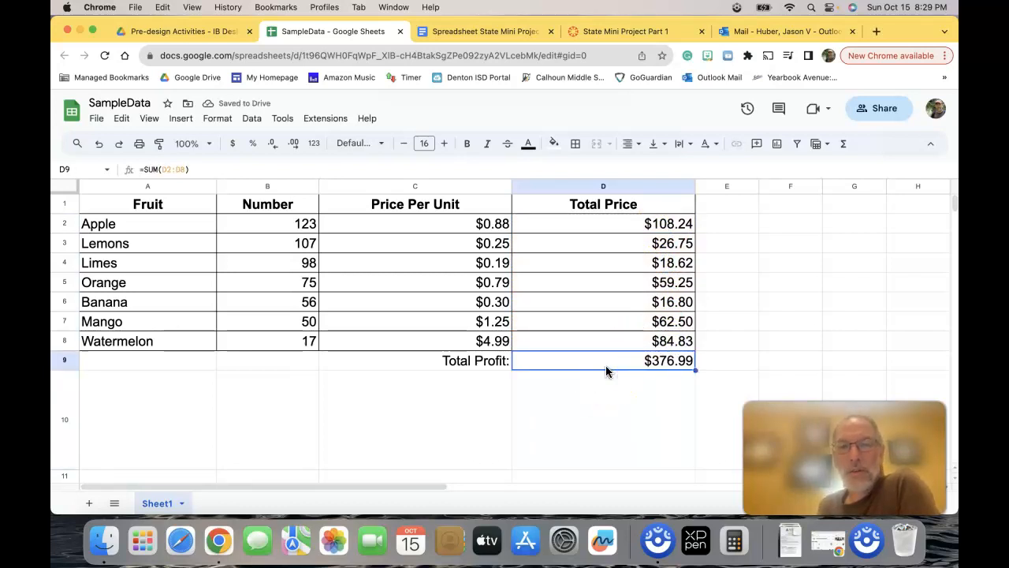
# Change the Watermelon number in B8 to 20 and check its total price formula.
pyautogui.click(285, 343)
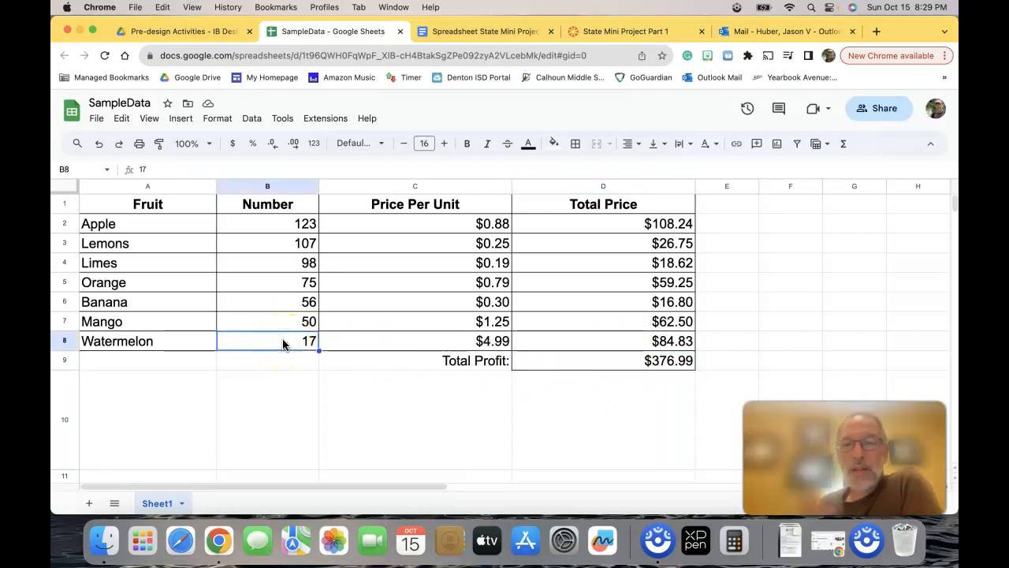
pyautogui.write('20')
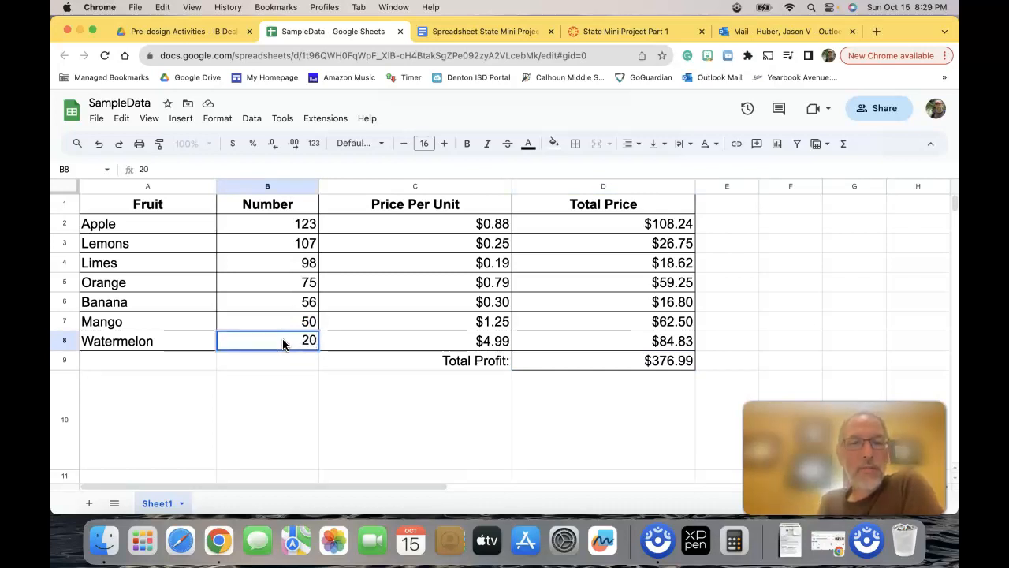
pyautogui.press('Return')
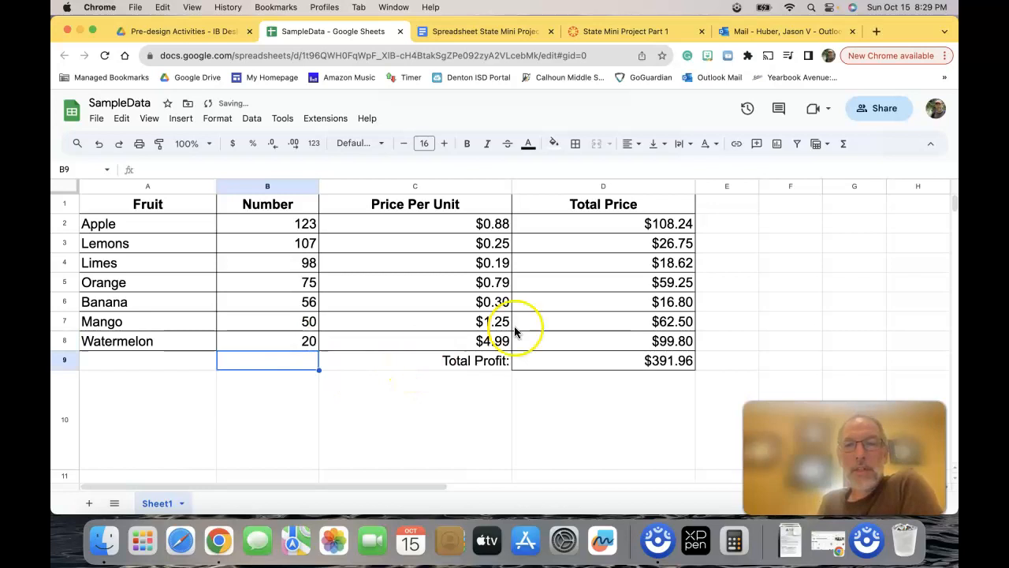
pyautogui.click(671, 342)
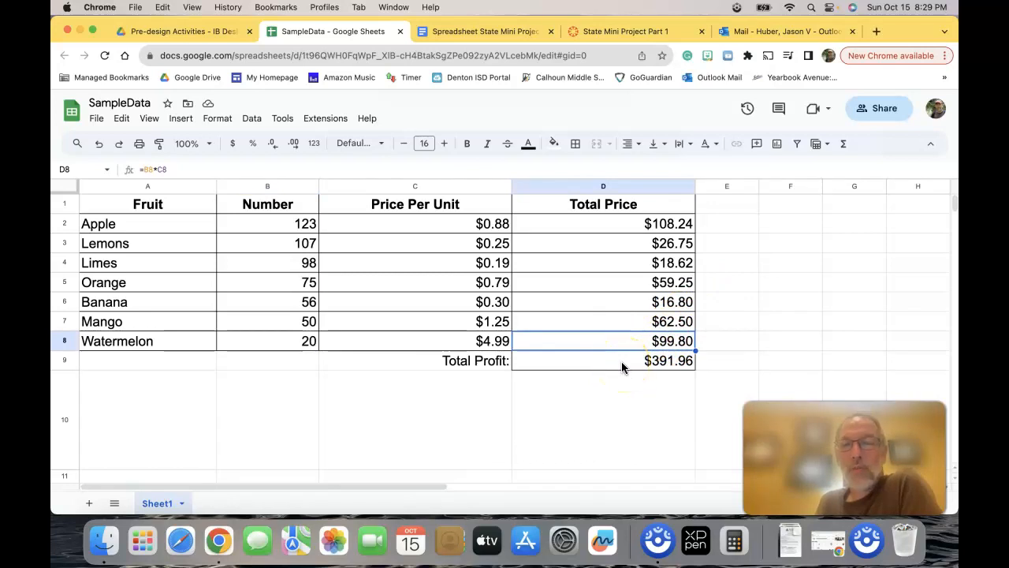
pyautogui.click(625, 340)
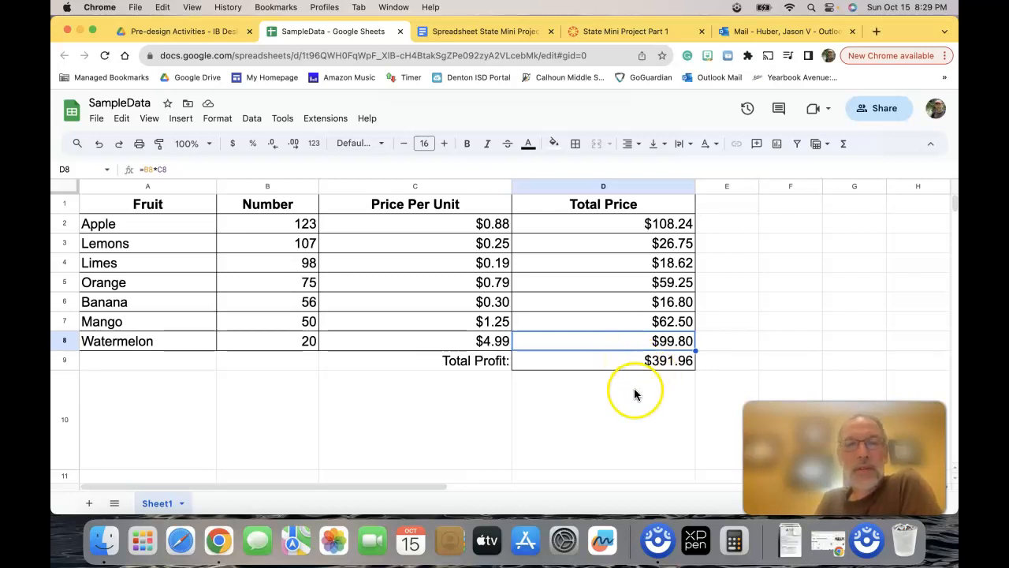
# Calculate Germany's population density in D14 with =B14/C14 and accept the suggested autofill for the other countries.
pyautogui.scroll(-6, 618, 394)
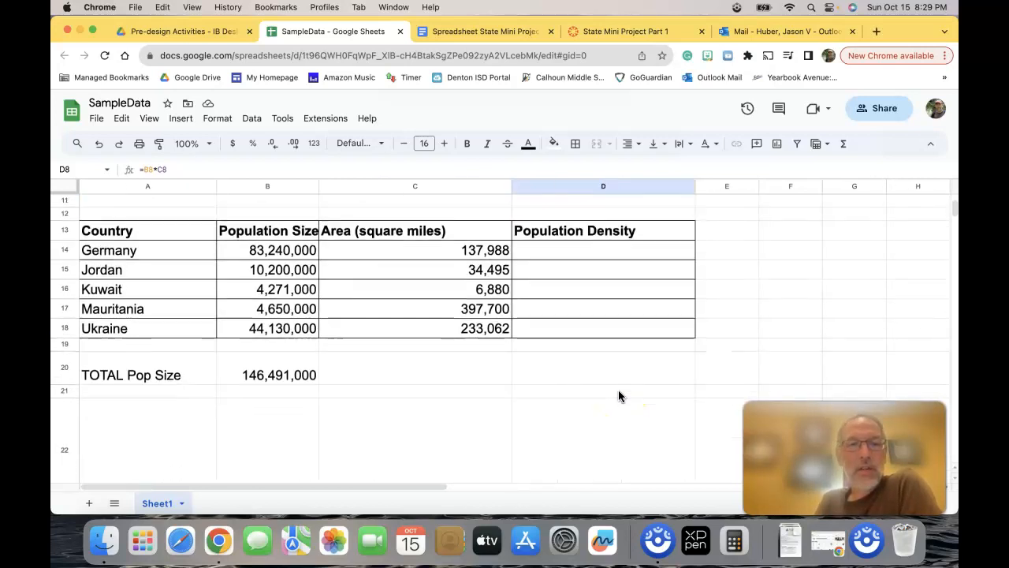
pyautogui.scroll(1, 619, 396)
pyautogui.scroll(-1, 618, 396)
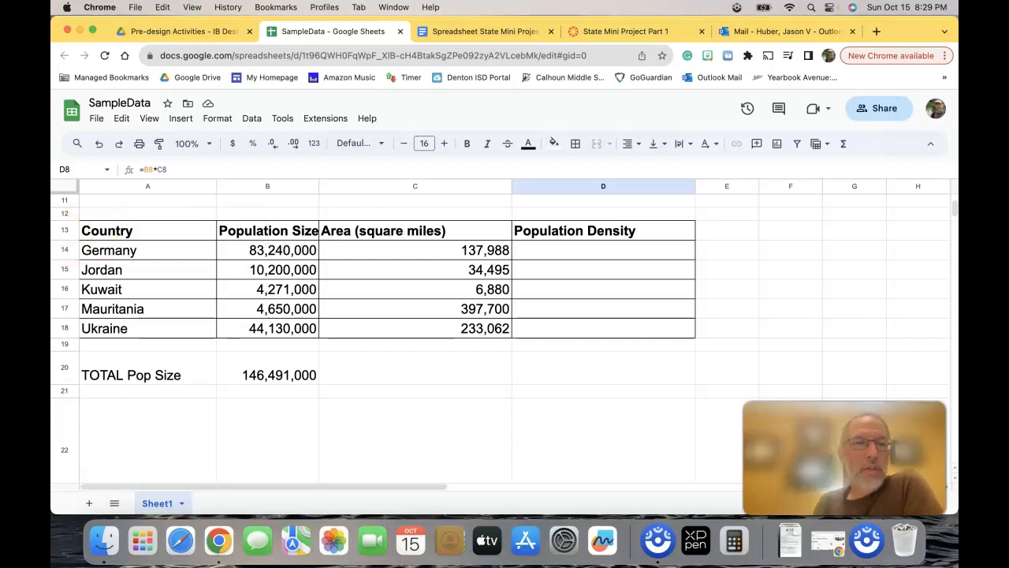
pyautogui.click(58, 250)
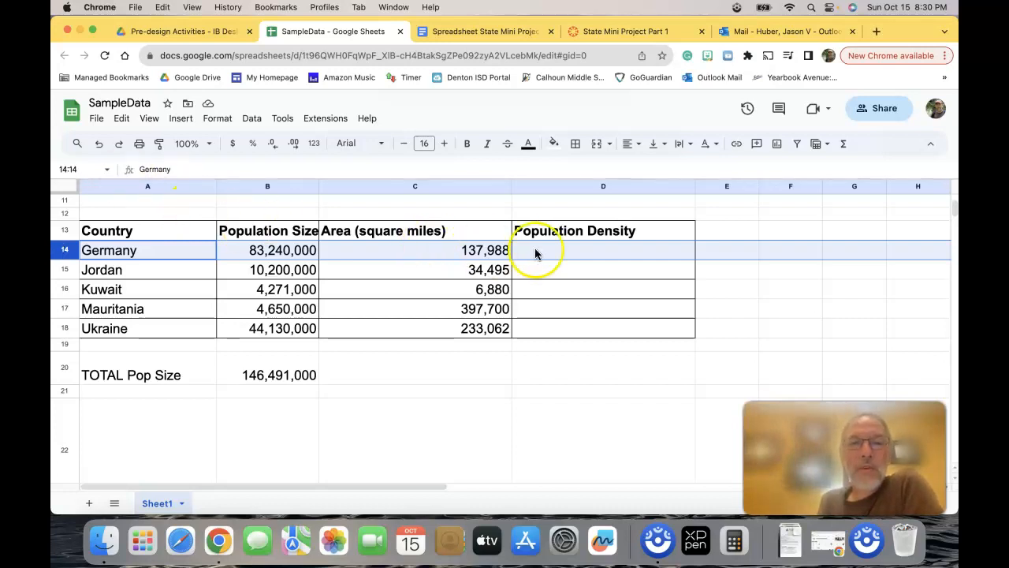
pyautogui.click(571, 252)
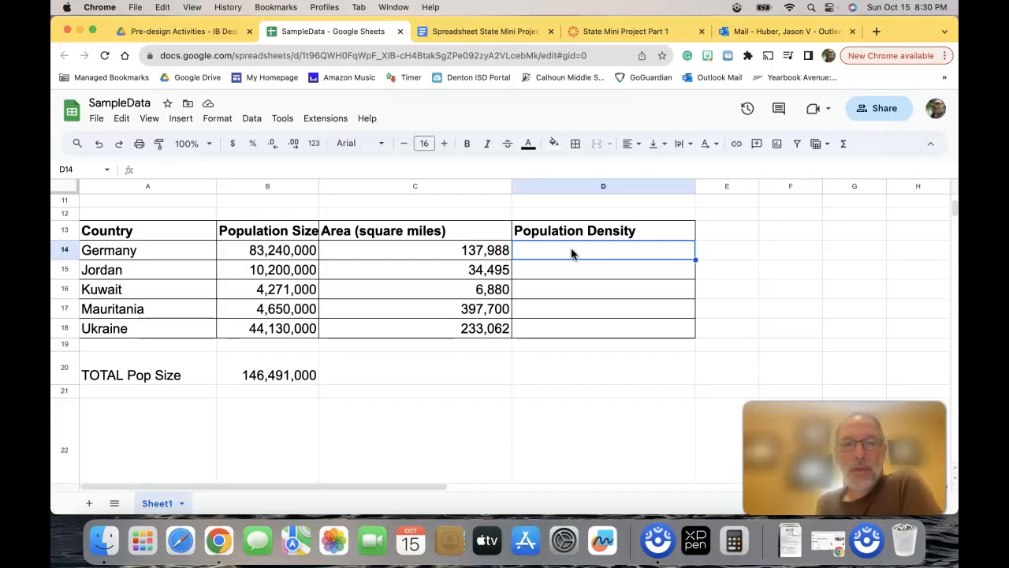
pyautogui.write('=')
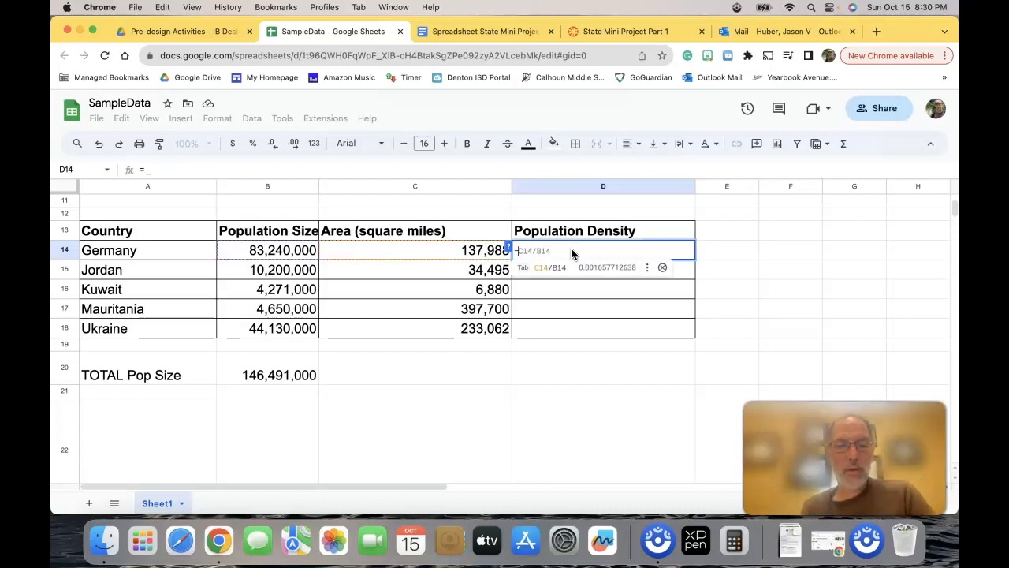
pyautogui.write('b14/')
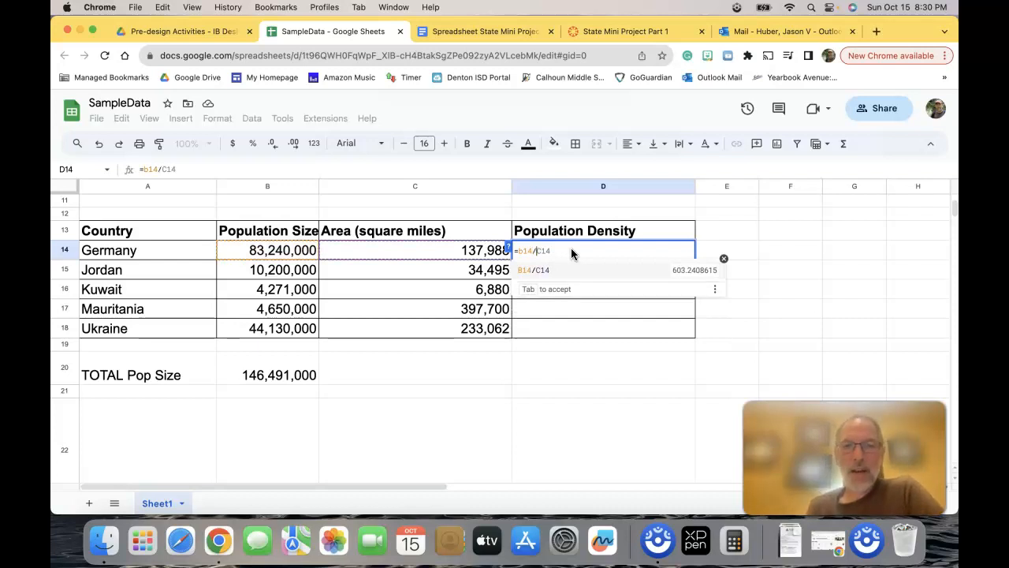
pyautogui.write('c14')
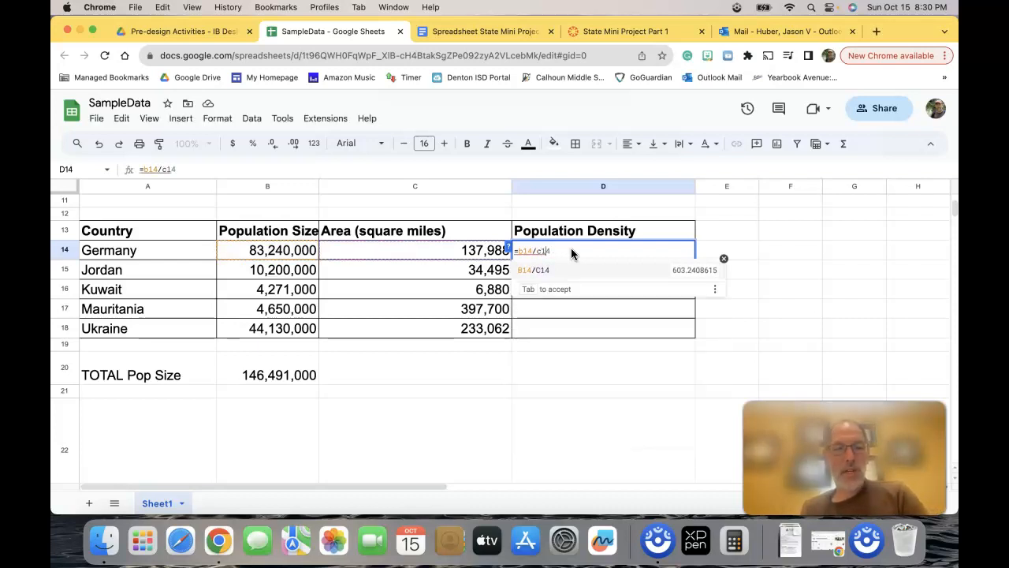
pyautogui.press('Return')
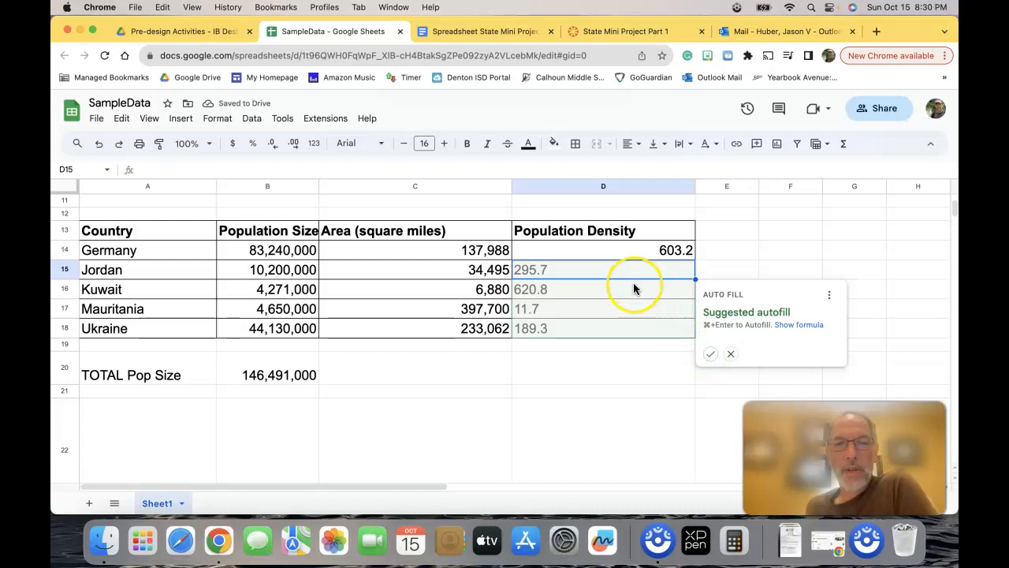
pyautogui.click(710, 358)
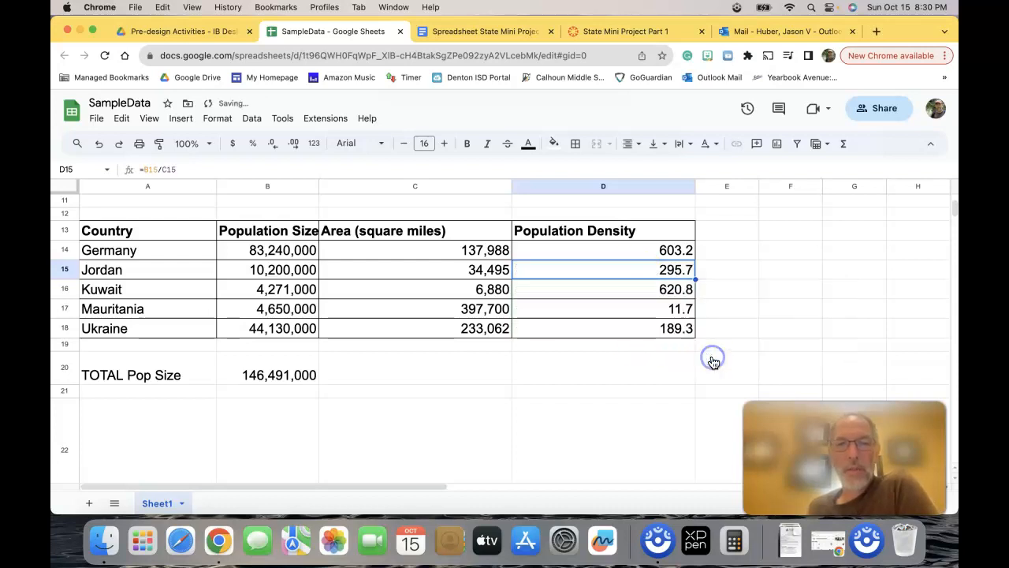
# Examine the population density formulas for Germany through Mauritania and the total population size formula in B20.
pyautogui.click(676, 250)
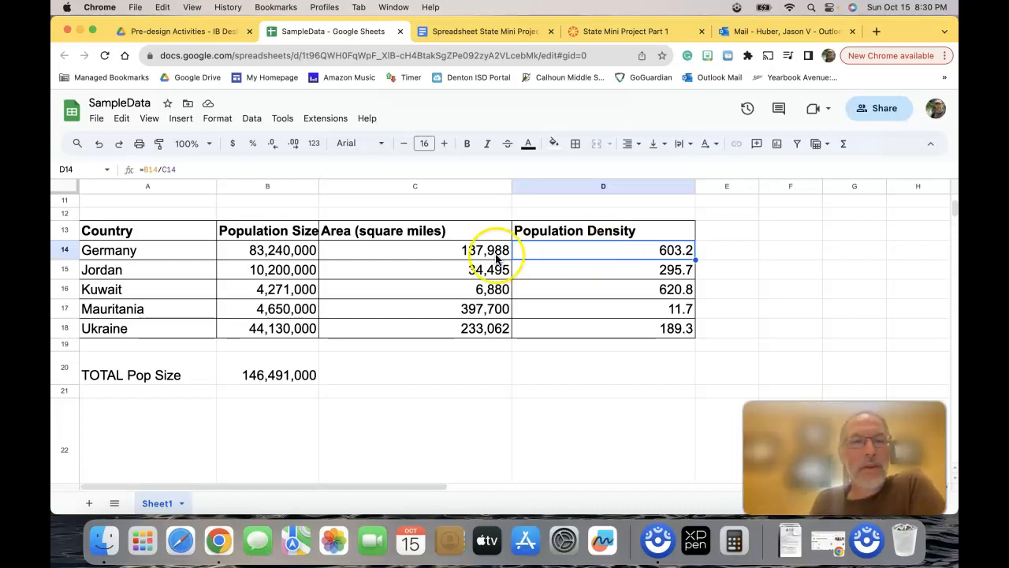
pyautogui.click(643, 271)
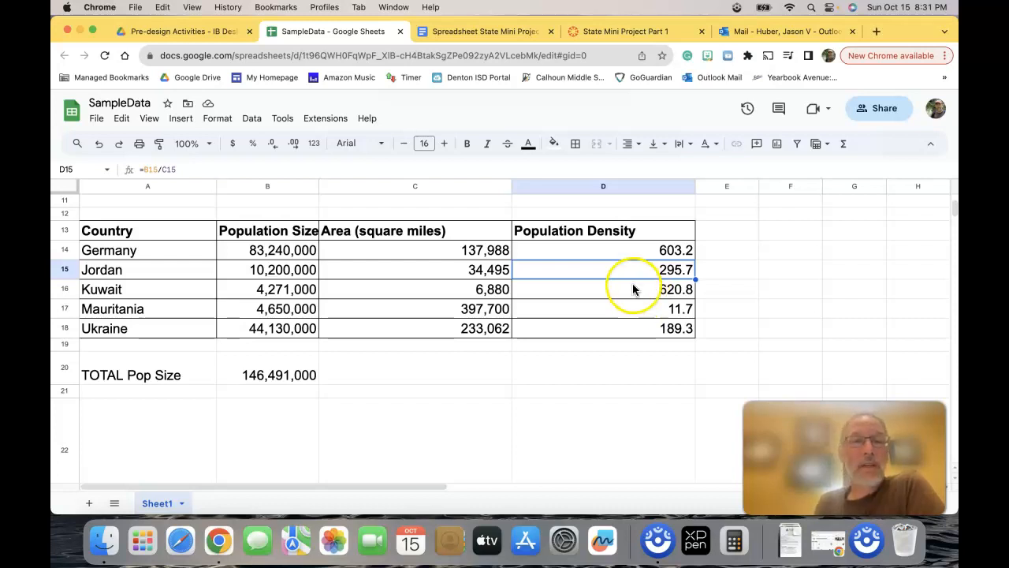
pyautogui.click(633, 289)
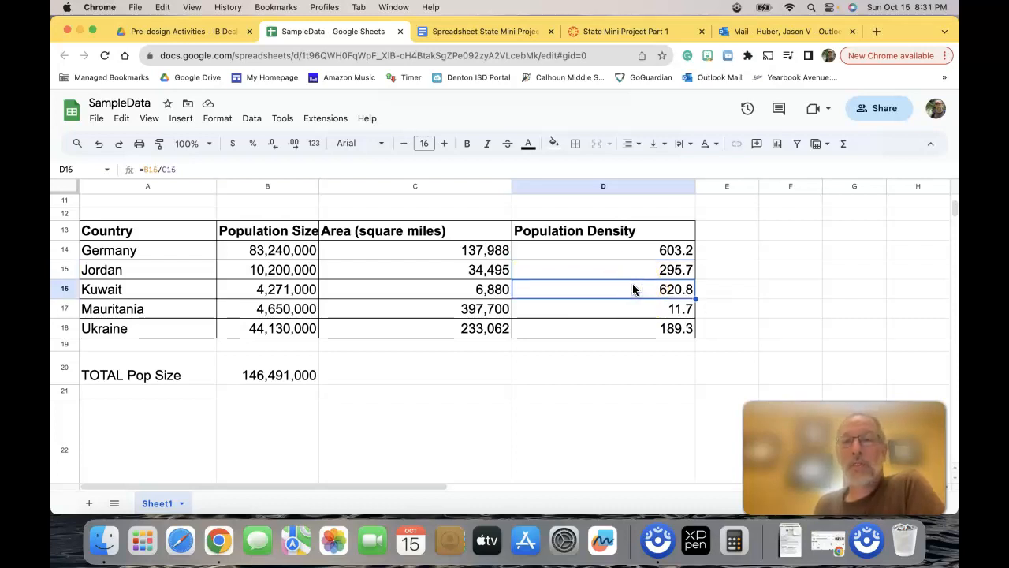
pyautogui.click(638, 313)
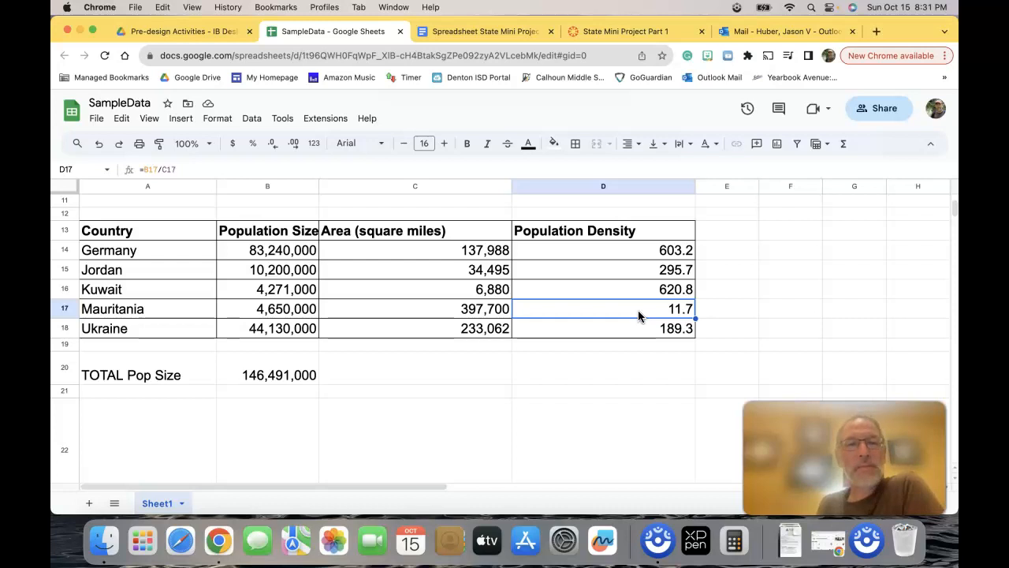
pyautogui.scroll(-2, 587, 343)
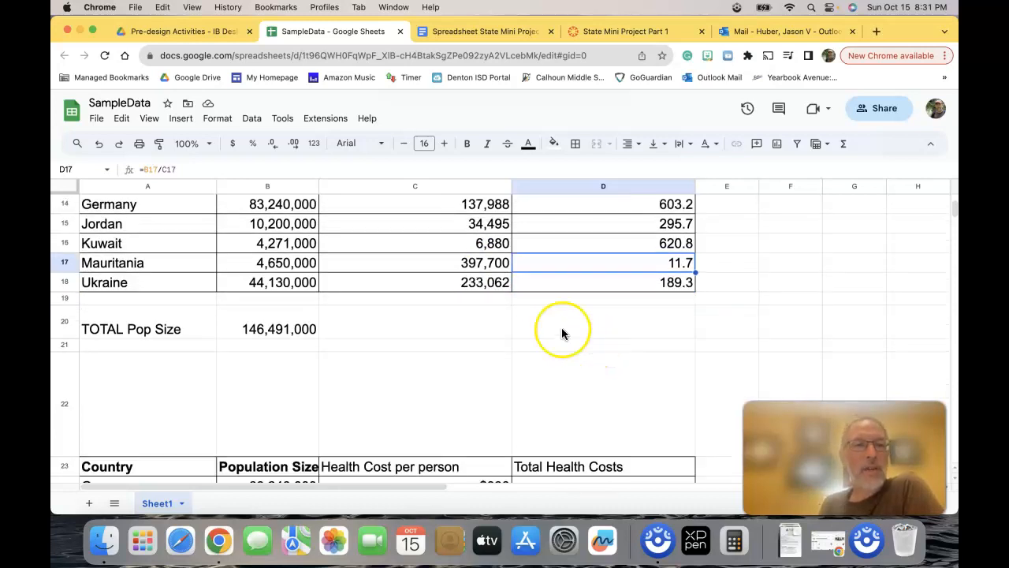
pyautogui.click(249, 324)
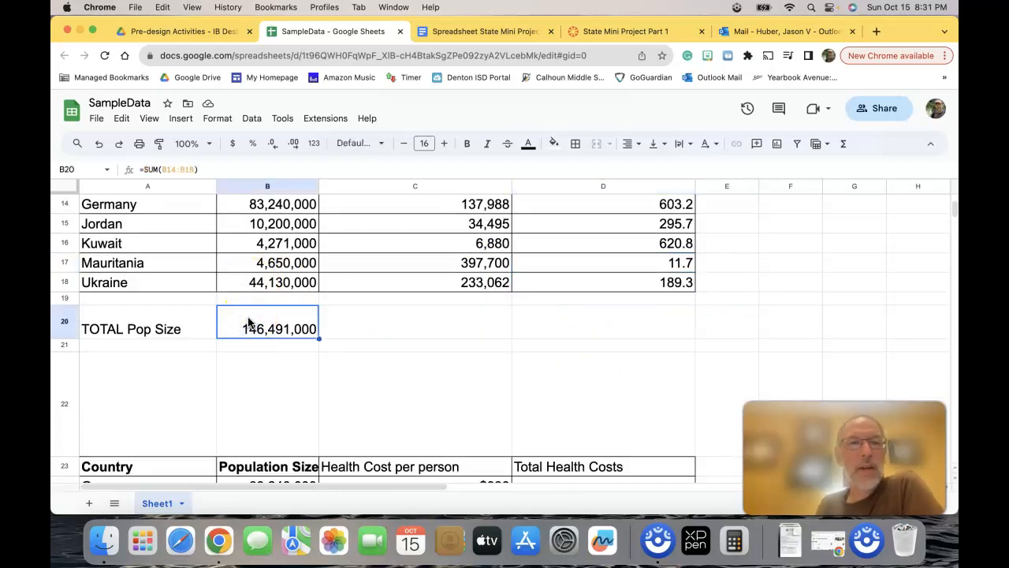
# Examine the SUM formula for the total population size in B20.
pyautogui.click(210, 169)
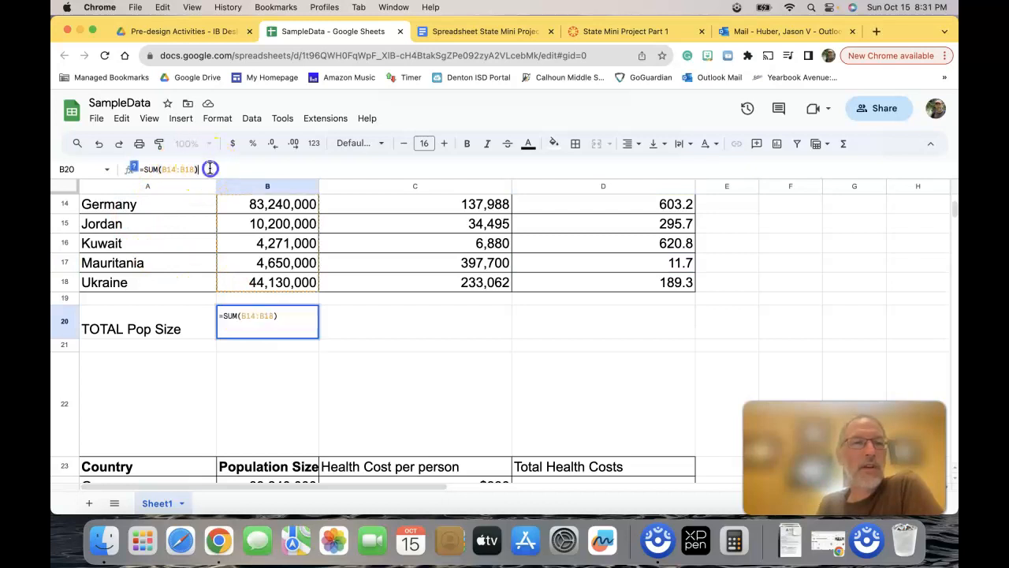
pyautogui.moveTo(211, 168); pyautogui.dragTo(140, 164)
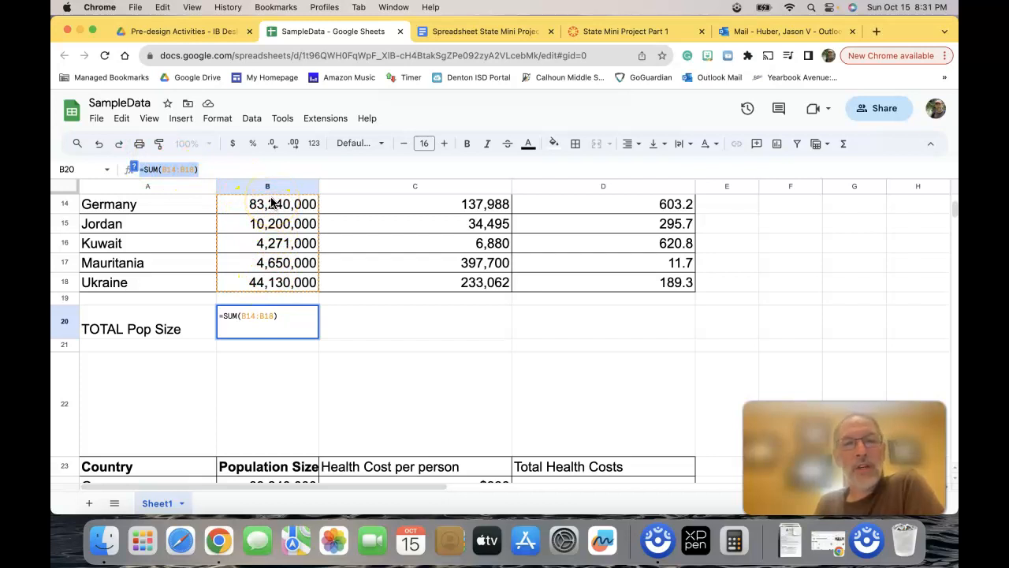
pyautogui.click(353, 339)
# Calculate Germany's total health costs in D24 with =B24*C24 and accept the suggested autofill for Kuwait and Jordan.
pyautogui.scroll(-3, 354, 339)
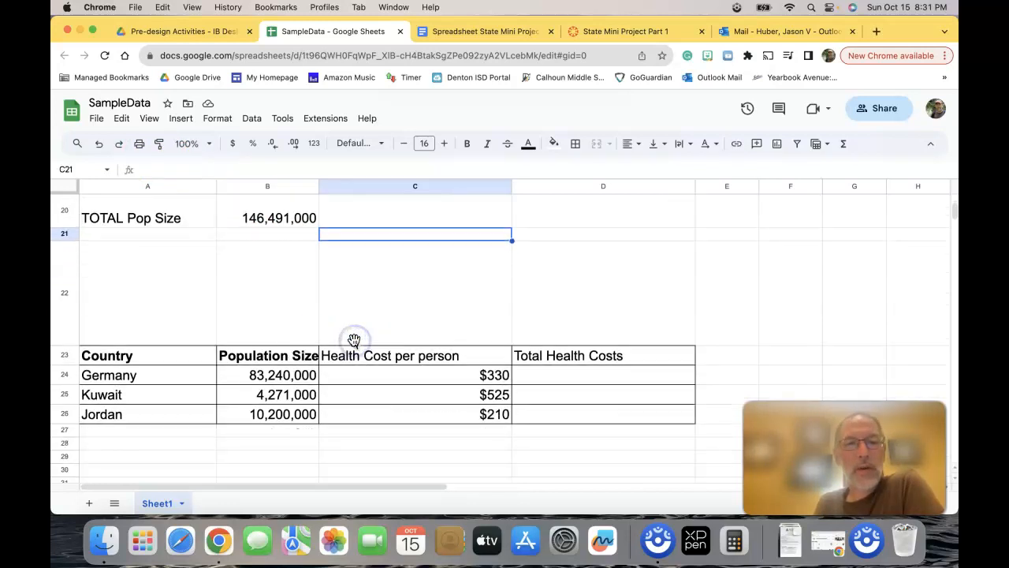
pyautogui.scroll(-3, 354, 339)
pyautogui.scroll(3, 354, 340)
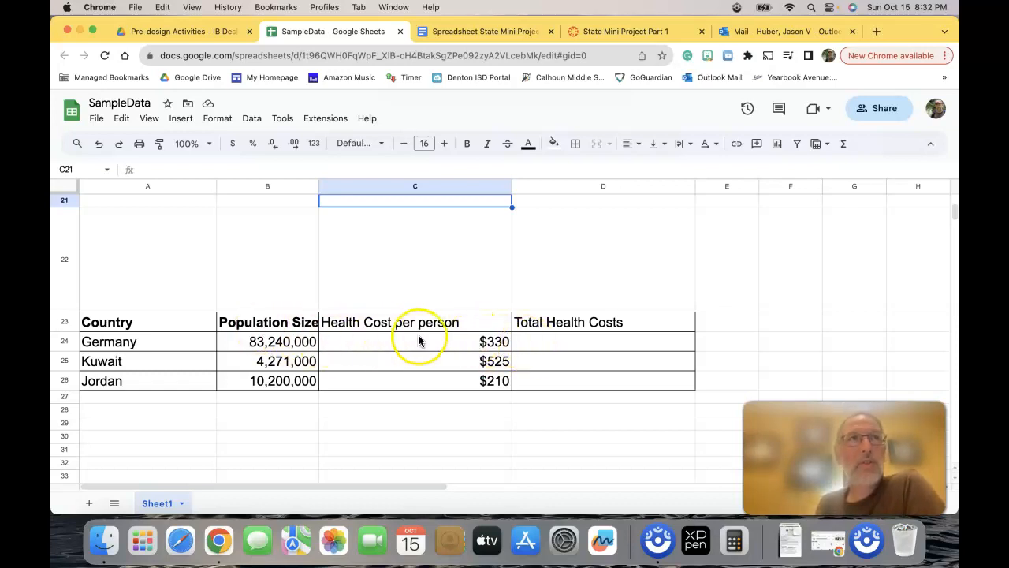
pyautogui.click(525, 347)
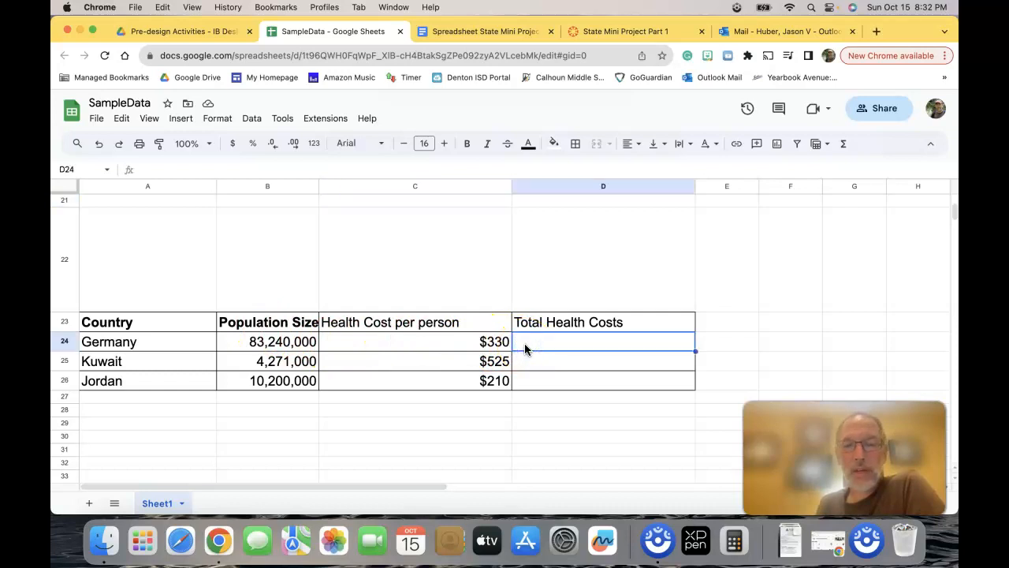
pyautogui.write('=')
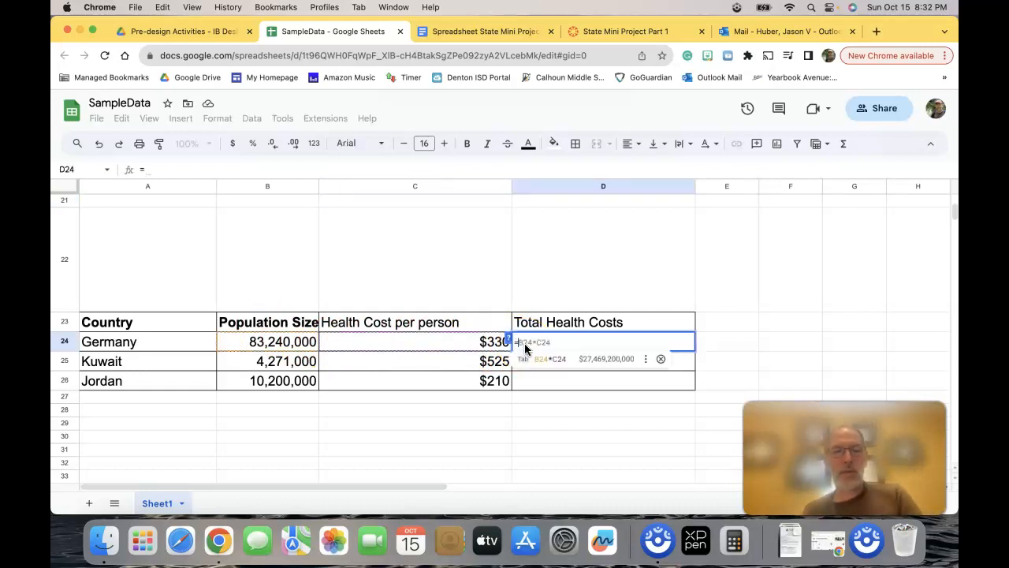
pyautogui.write('b24*')
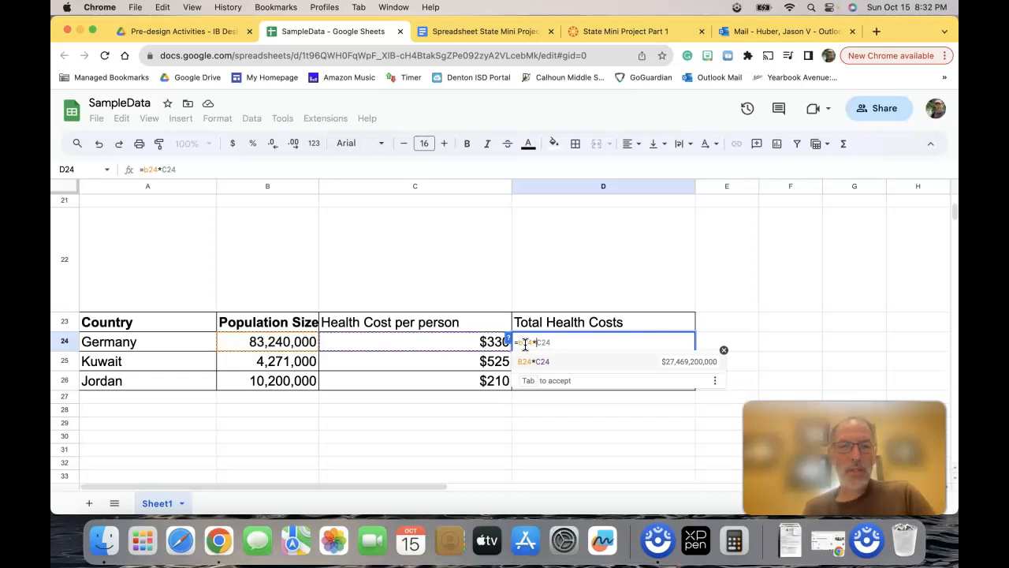
pyautogui.write('c24')
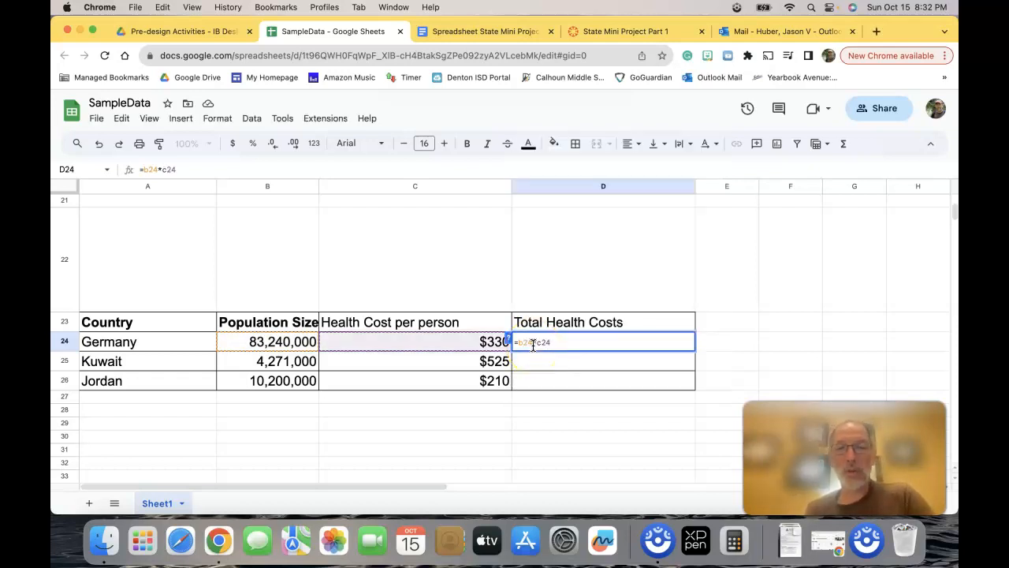
pyautogui.press('Return')
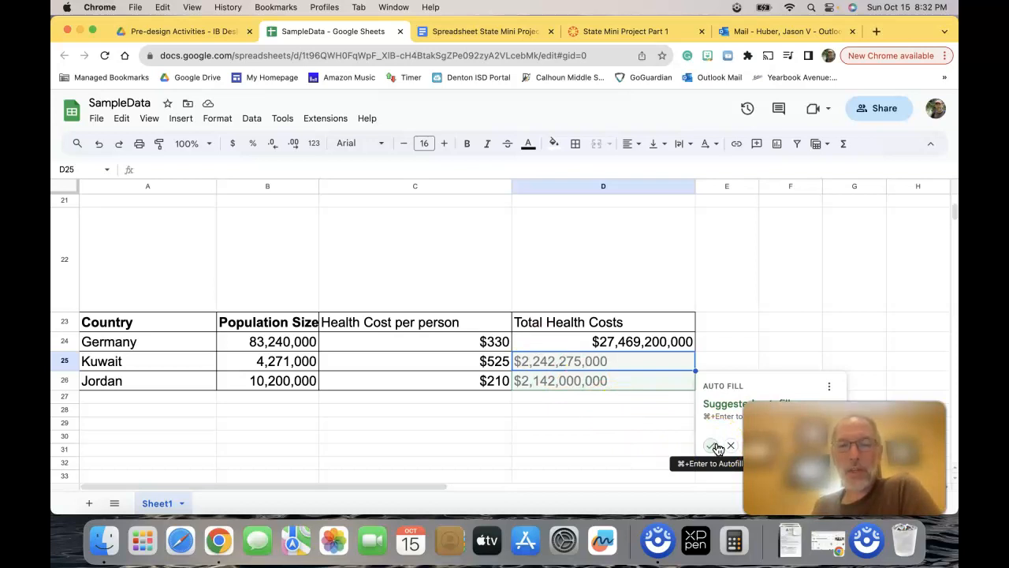
pyautogui.click(717, 447)
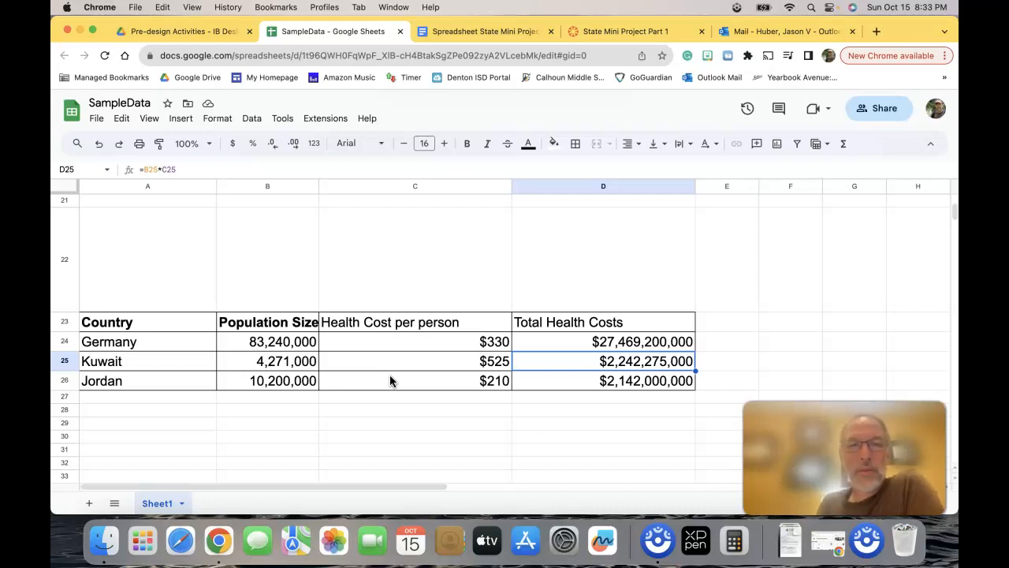
# Insert a chart of the fruit names and numbers in A1:B8.
pyautogui.scroll(10, 389, 377)
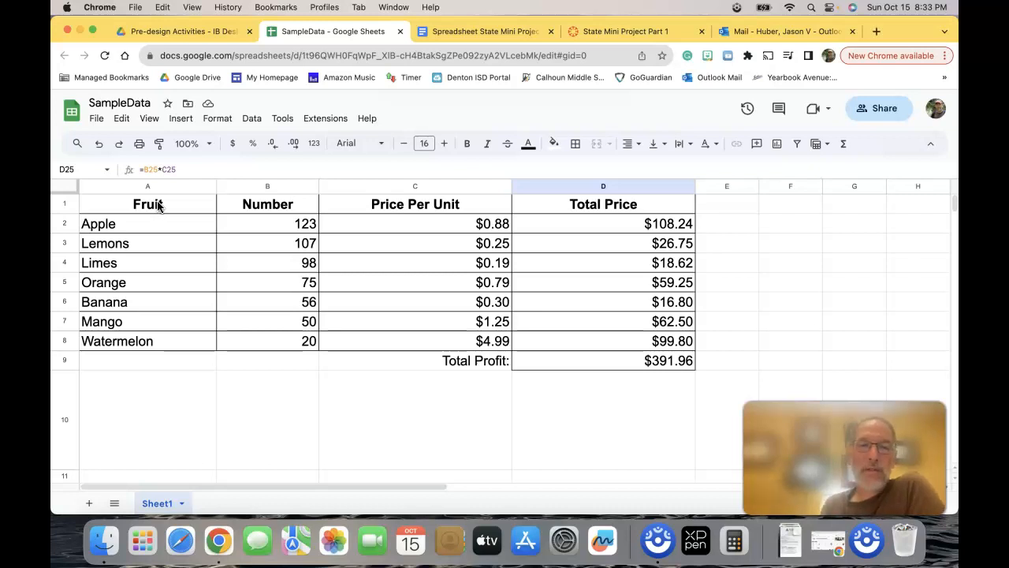
pyautogui.moveTo(160, 205); pyautogui.dragTo(257, 342)
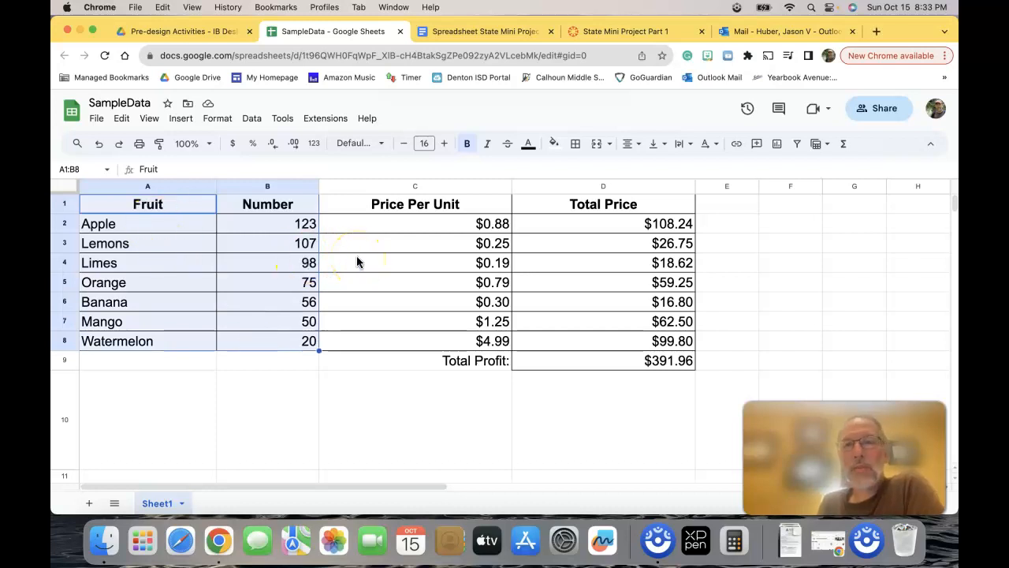
pyautogui.click(776, 147)
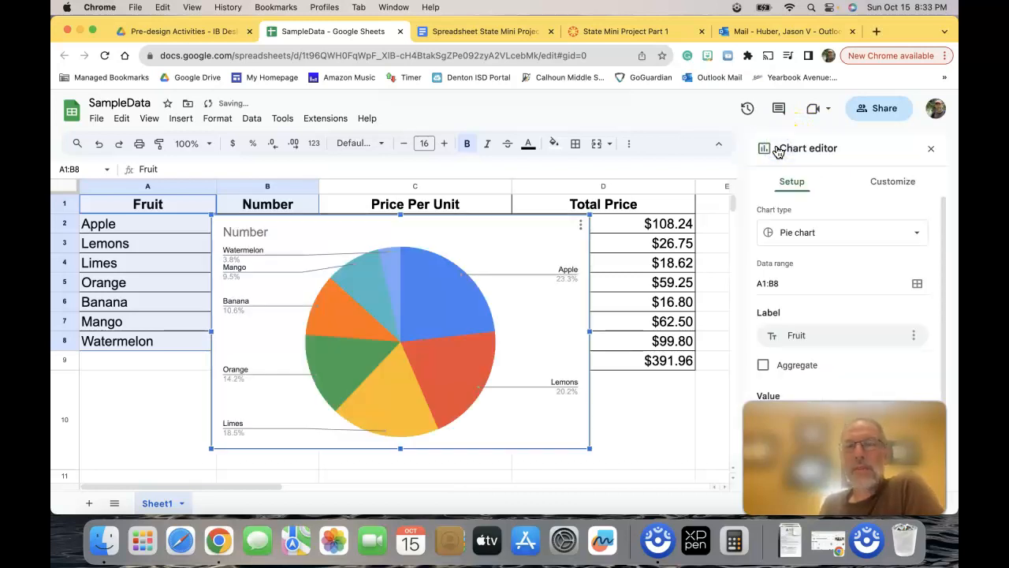
pyautogui.click(434, 284)
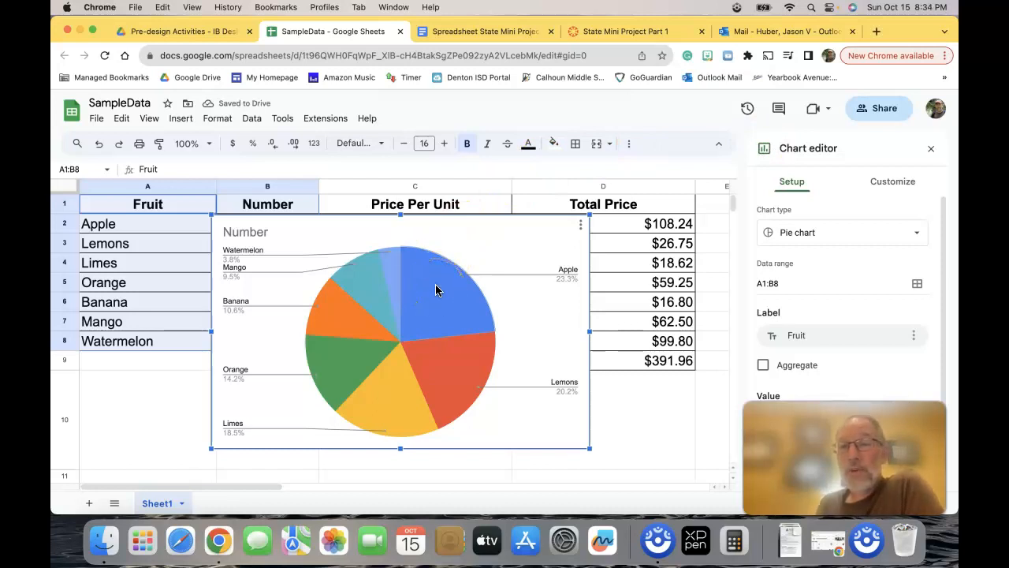
pyautogui.click(295, 231)
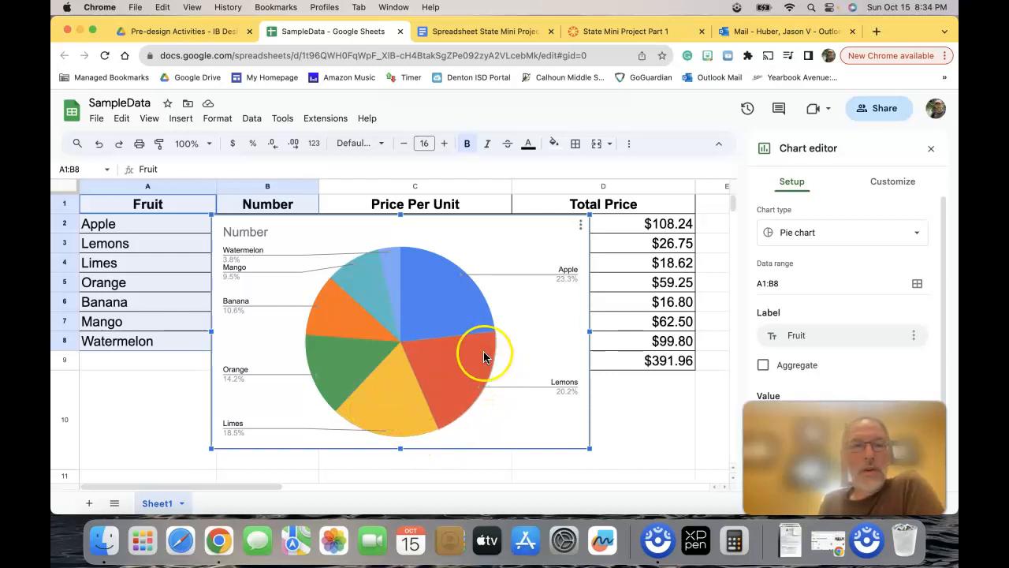
# Change the fruit chart to a column chart and move it over columns C and D, clear of the Number column.
pyautogui.click(833, 233)
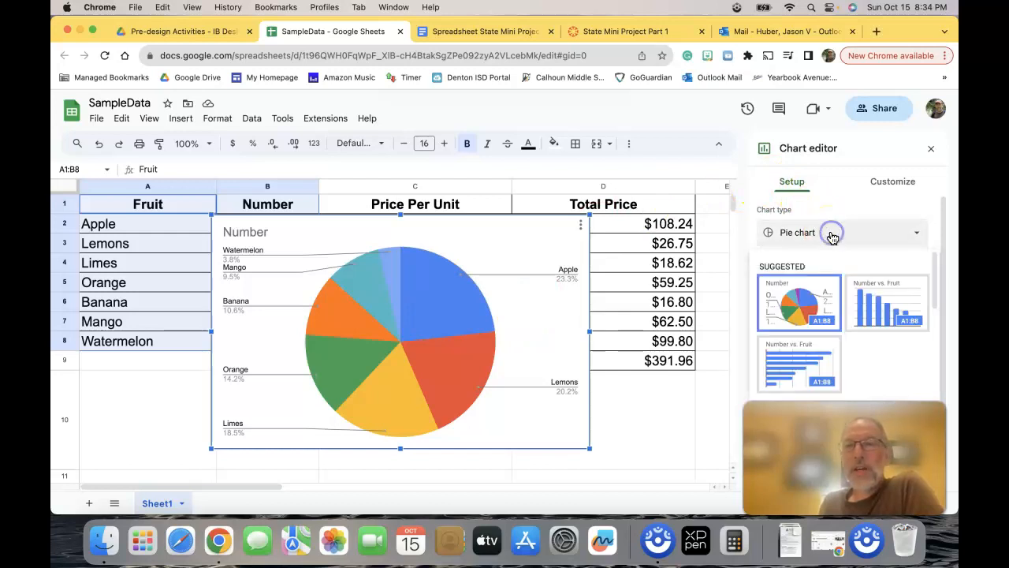
pyautogui.click(897, 303)
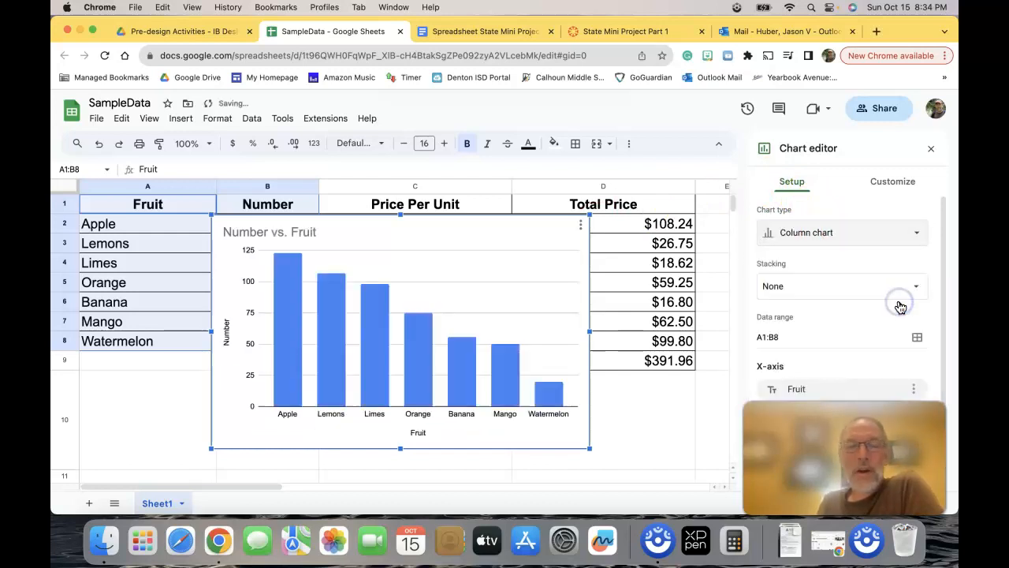
pyautogui.click(411, 220)
pyautogui.moveTo(412, 222); pyautogui.dragTo(522, 211)
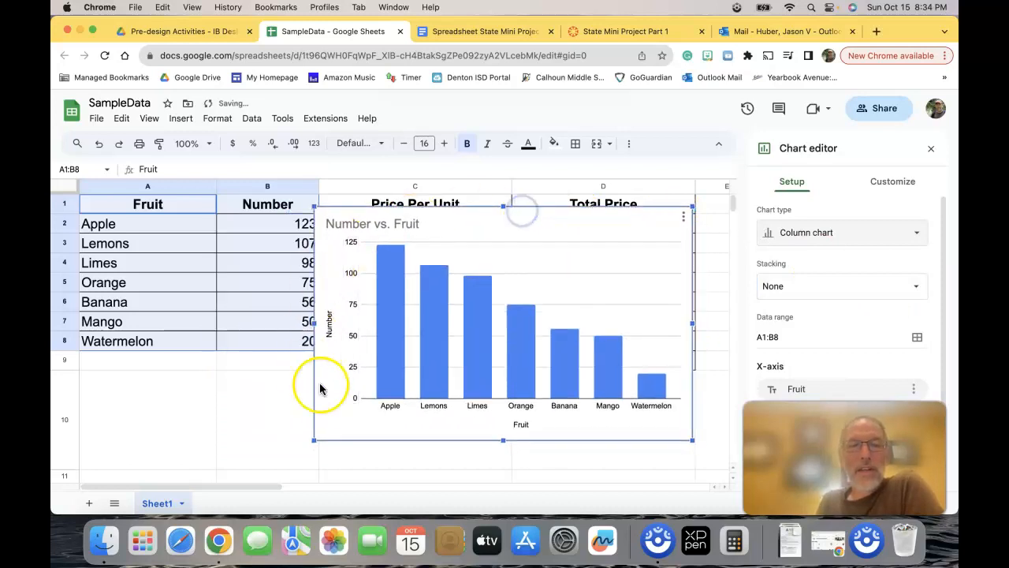